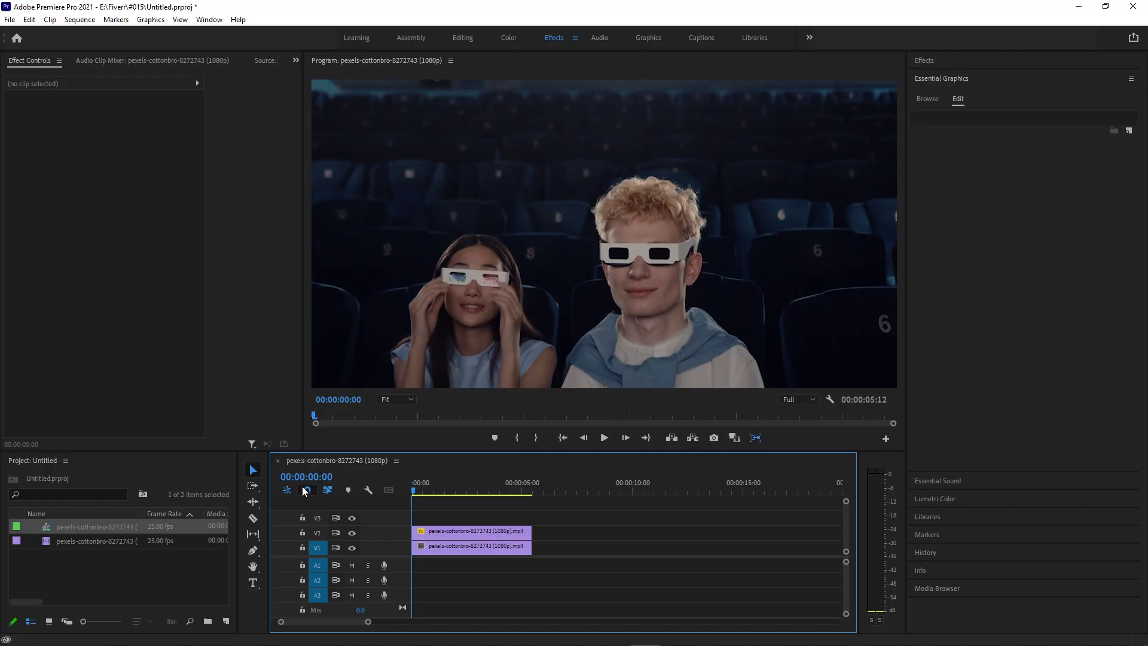
# Step: Preview the masked head on its own by hiding the V1 track, and toggle the track visibility to compare layers
pyautogui.click(351, 547)
pyautogui.press('space')
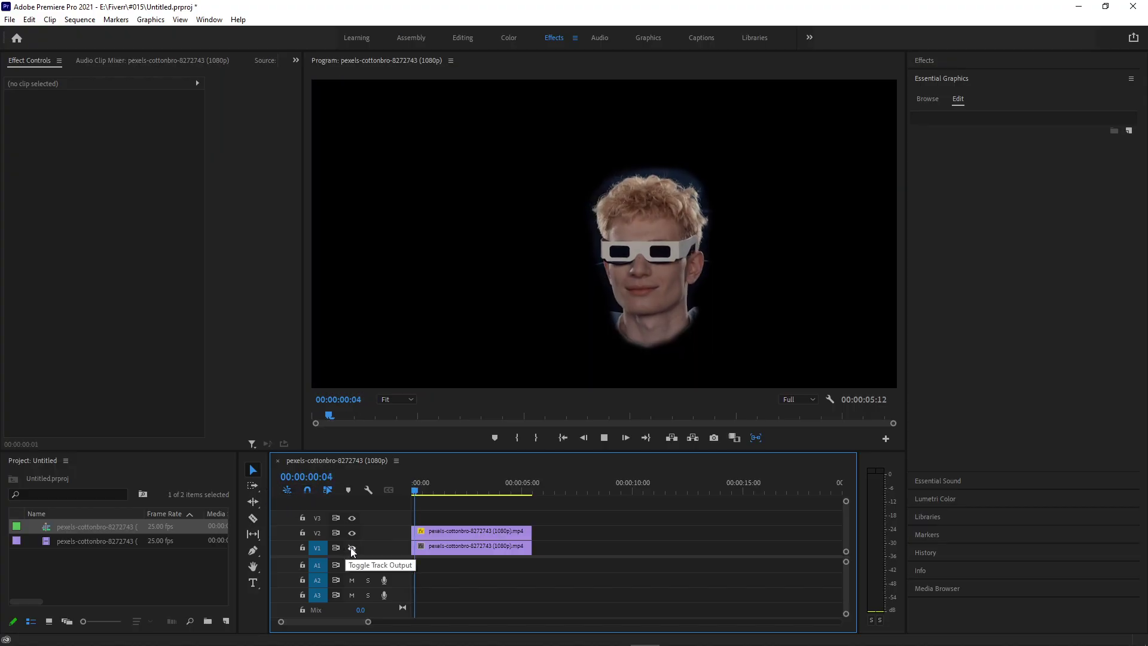
pyautogui.click(352, 548)
pyautogui.click(352, 533)
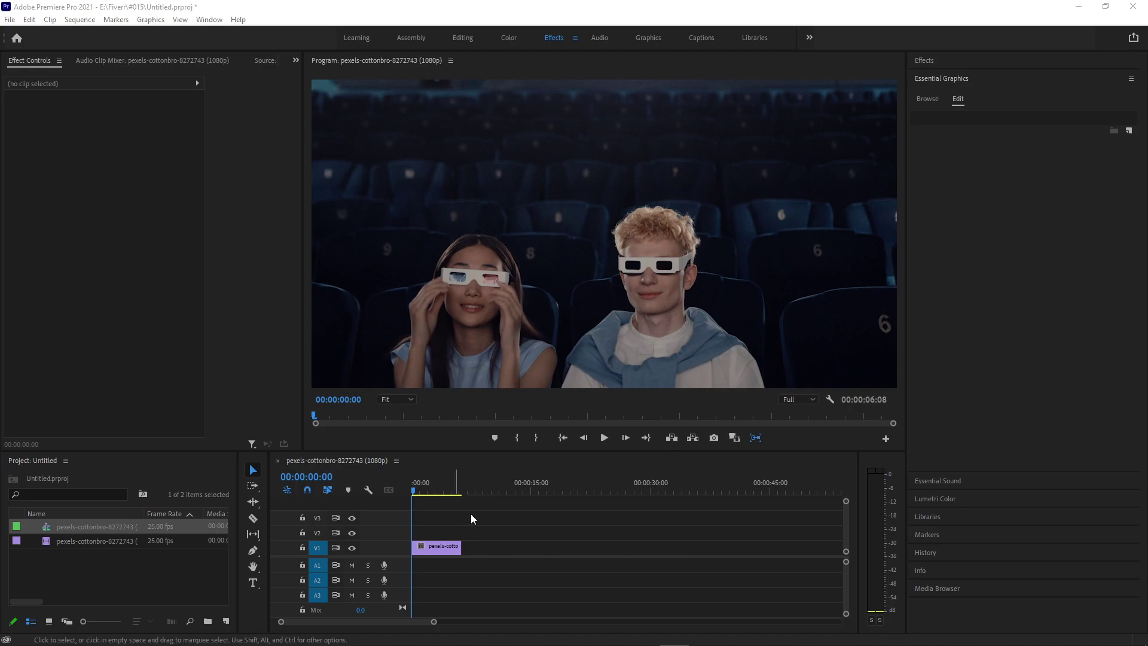
# Step: Play through the cinema clip on V1 and return the playhead to its start
pyautogui.click(505, 525)
pyautogui.click(443, 550)
pyautogui.press('space')
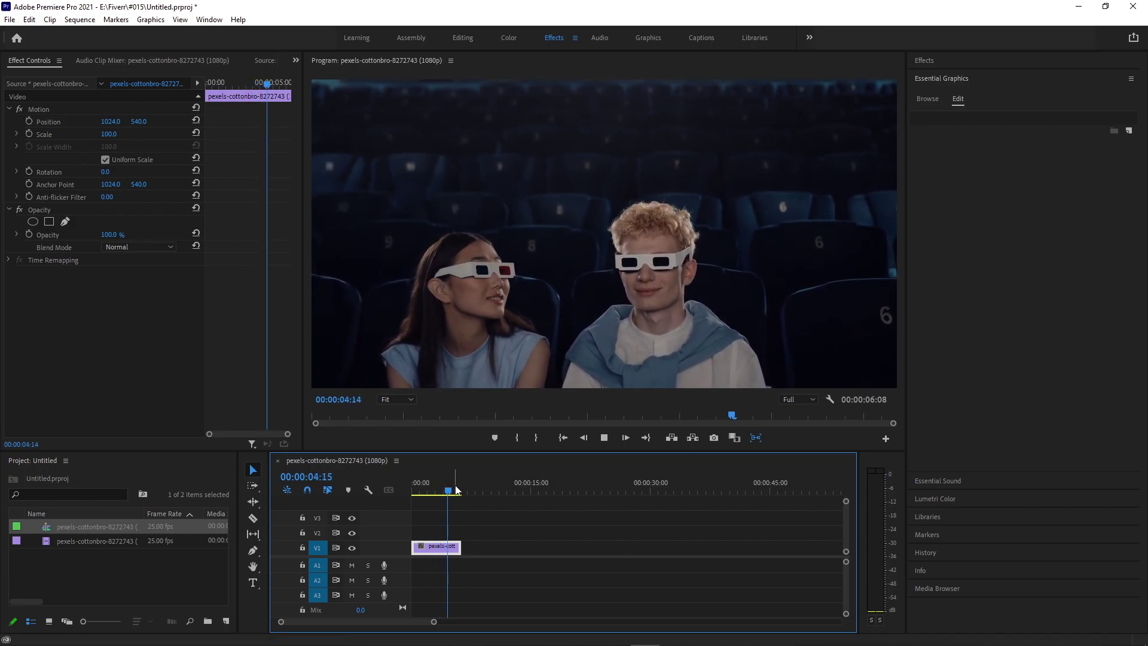
pyautogui.moveTo(456, 486); pyautogui.dragTo(400, 495)
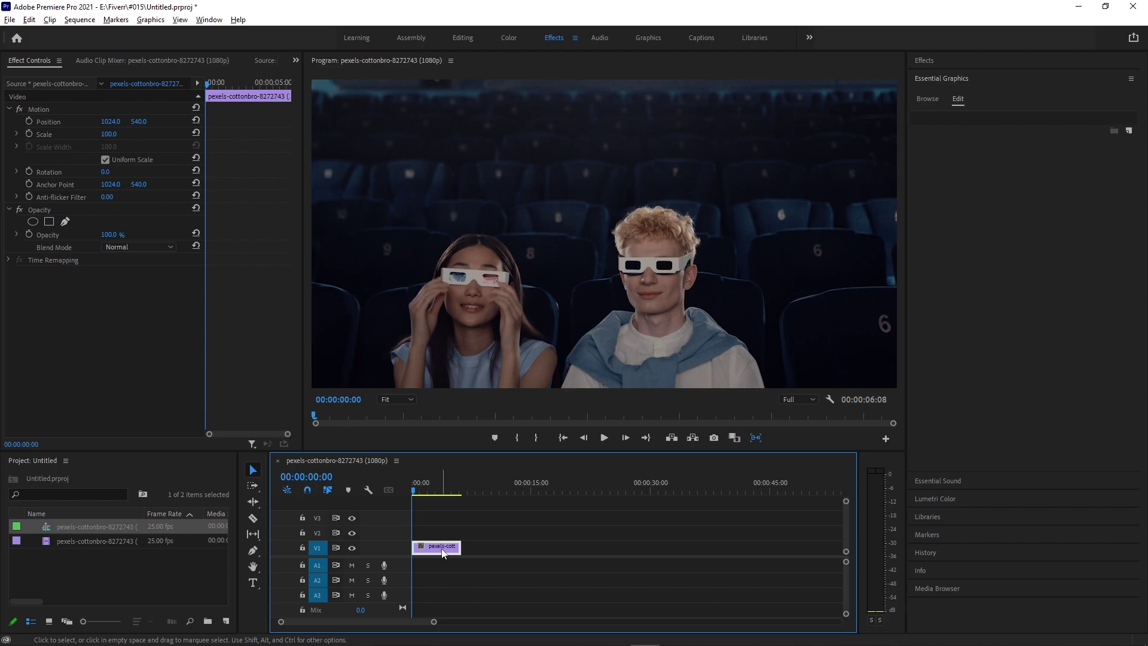
# Step: Duplicate the V1 clip onto V2 directly above the original and select the copy
pyautogui.moveTo(443, 553); pyautogui.dragTo(440, 533)
pyautogui.moveTo(434, 622); pyautogui.dragTo(403, 612)
pyautogui.click(462, 532)
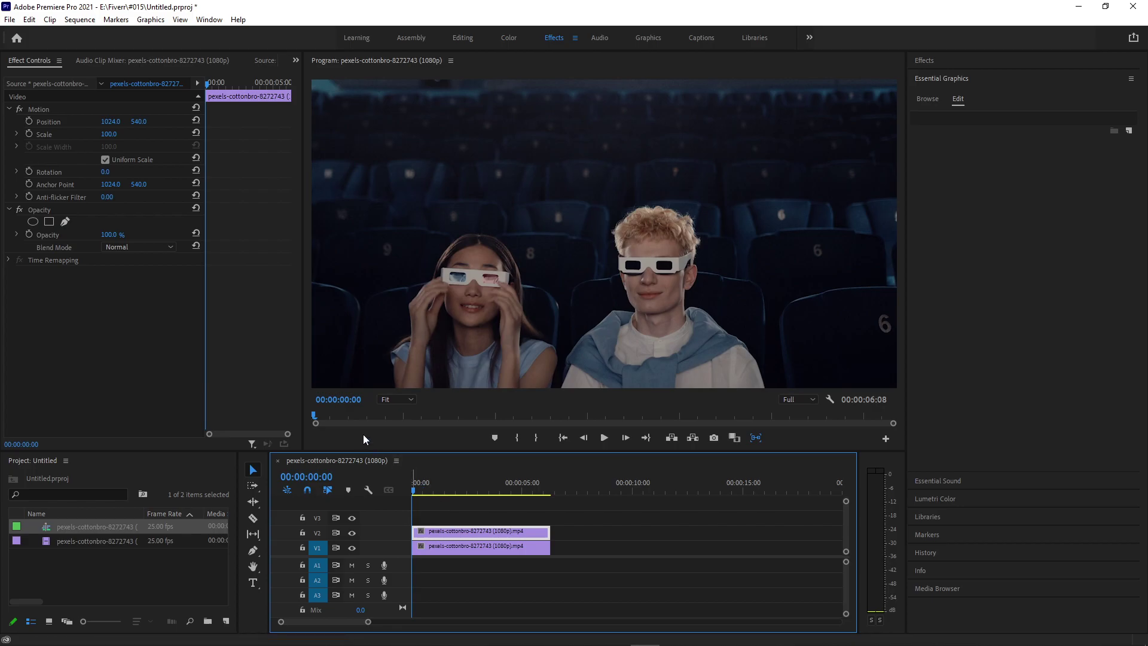
# Step: Draw a freehand opacity mask around the man's head and neck on the V2 clip with the Pen tool
pyautogui.click(61, 210)
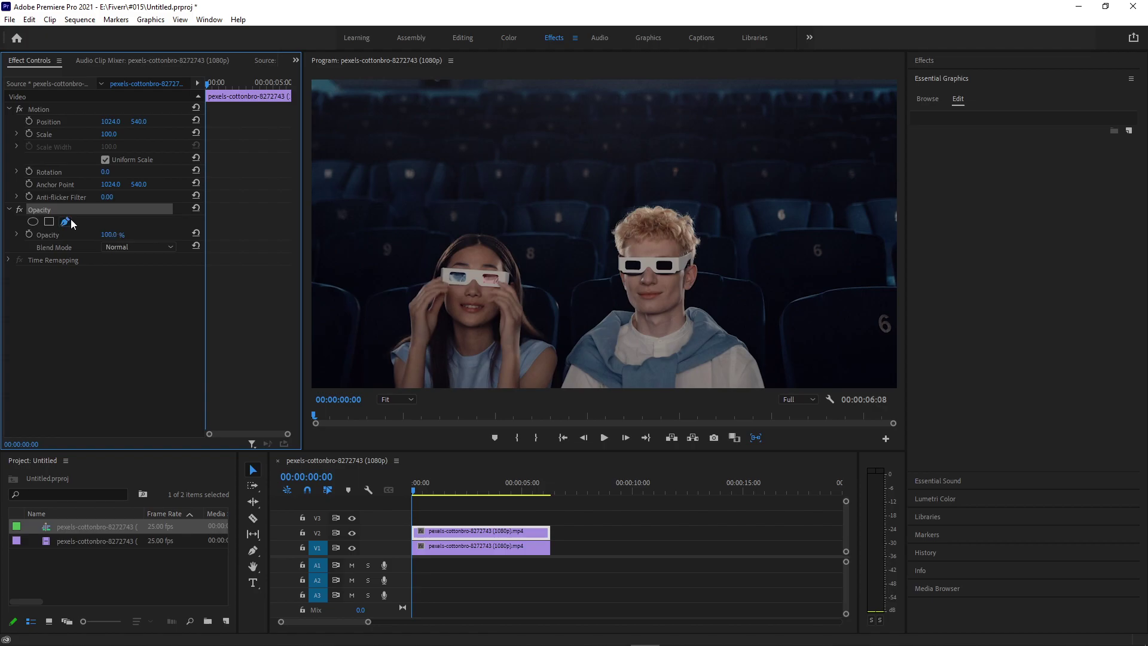
pyautogui.click(65, 222)
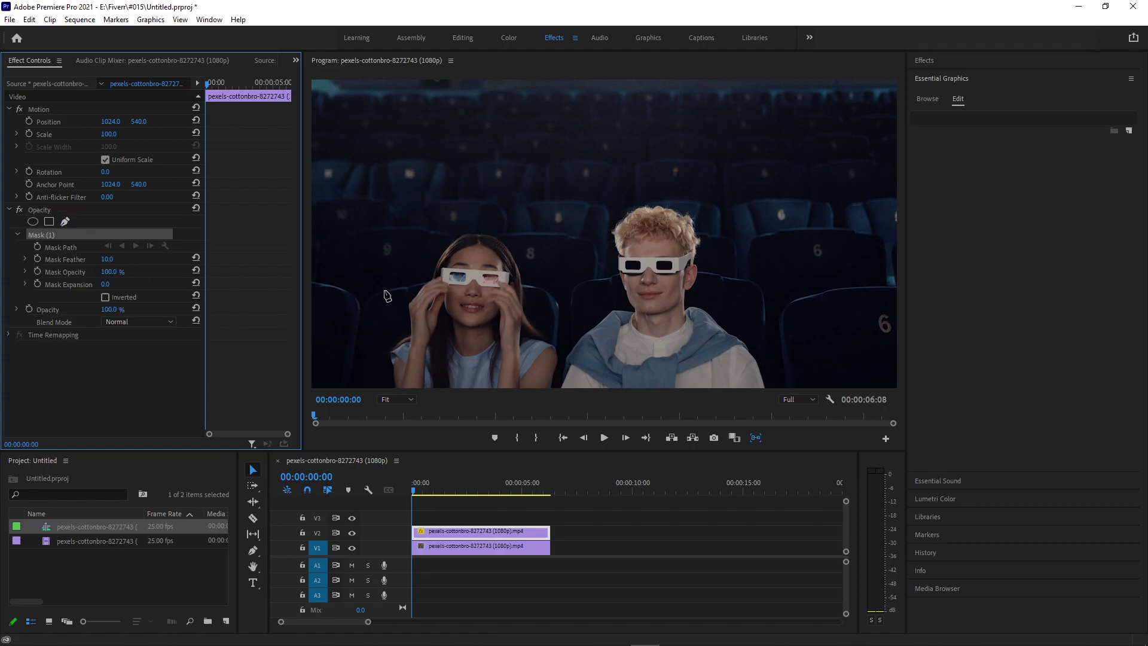
pyautogui.click(626, 321)
pyautogui.click(641, 333)
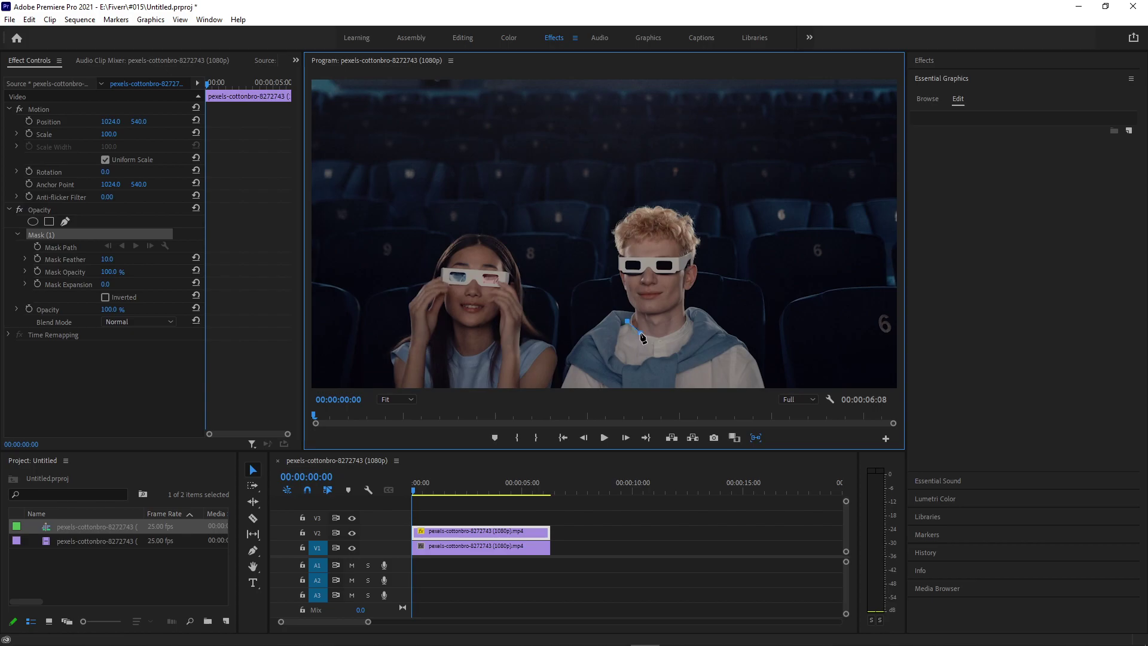
pyautogui.click(655, 337)
pyautogui.click(672, 332)
pyautogui.click(684, 322)
pyautogui.click(692, 311)
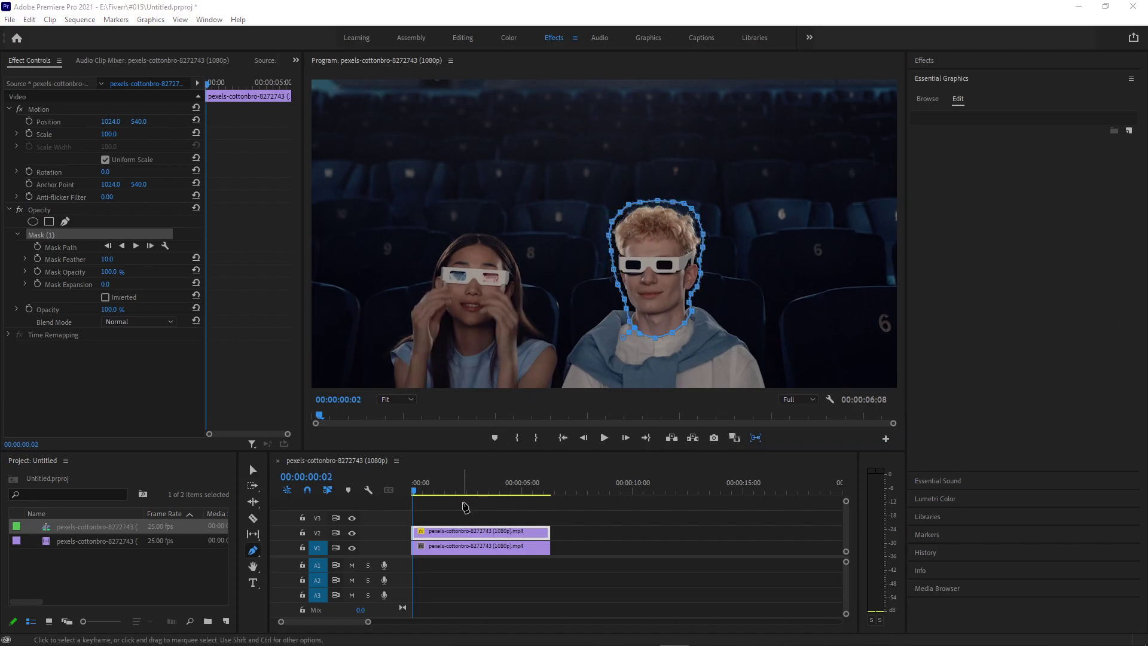
# Step: Select the head mask and track its path forward from the start of the clip
pyautogui.press('v')
pyautogui.press('space')
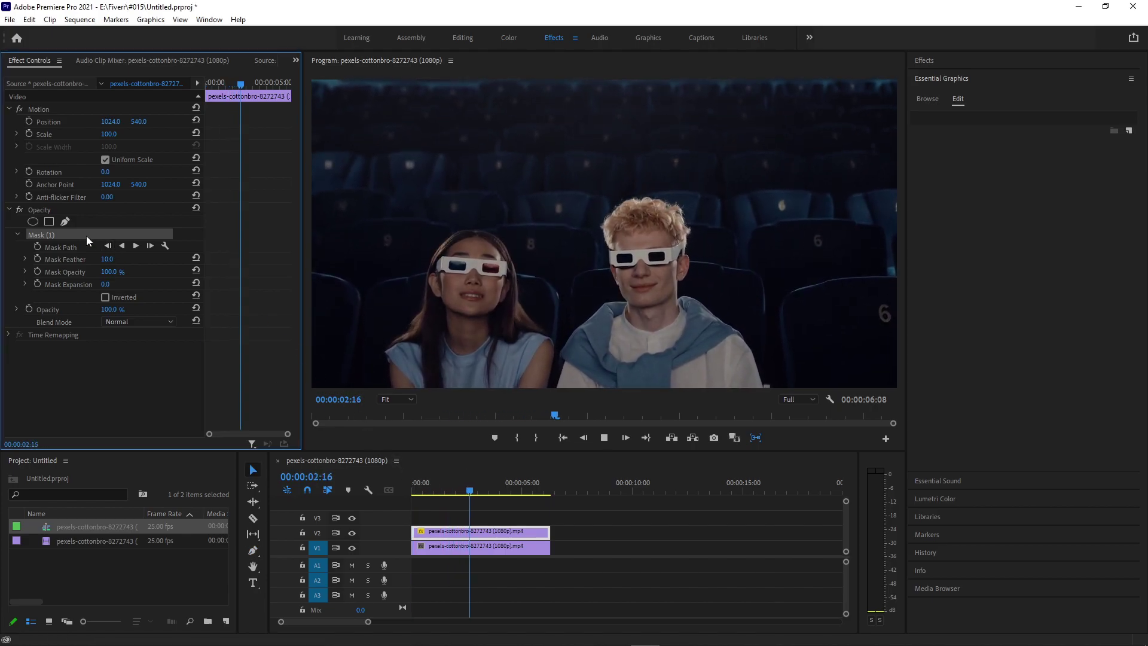
pyautogui.click(86, 235)
pyautogui.moveTo(469, 483); pyautogui.dragTo(413, 487)
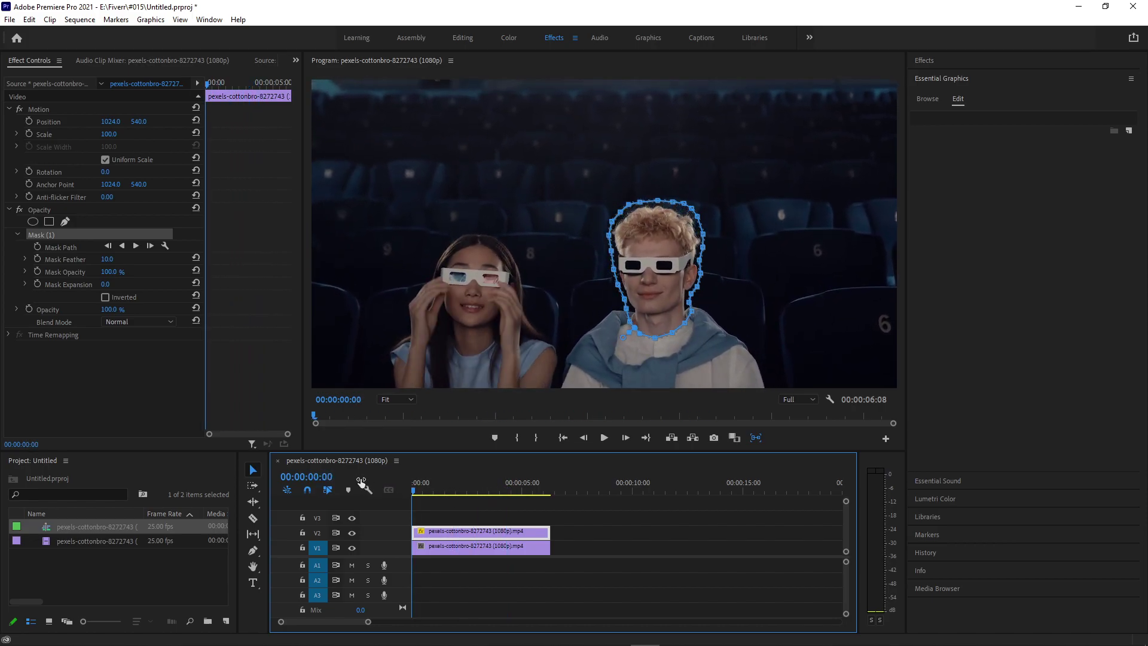
pyautogui.click(198, 83)
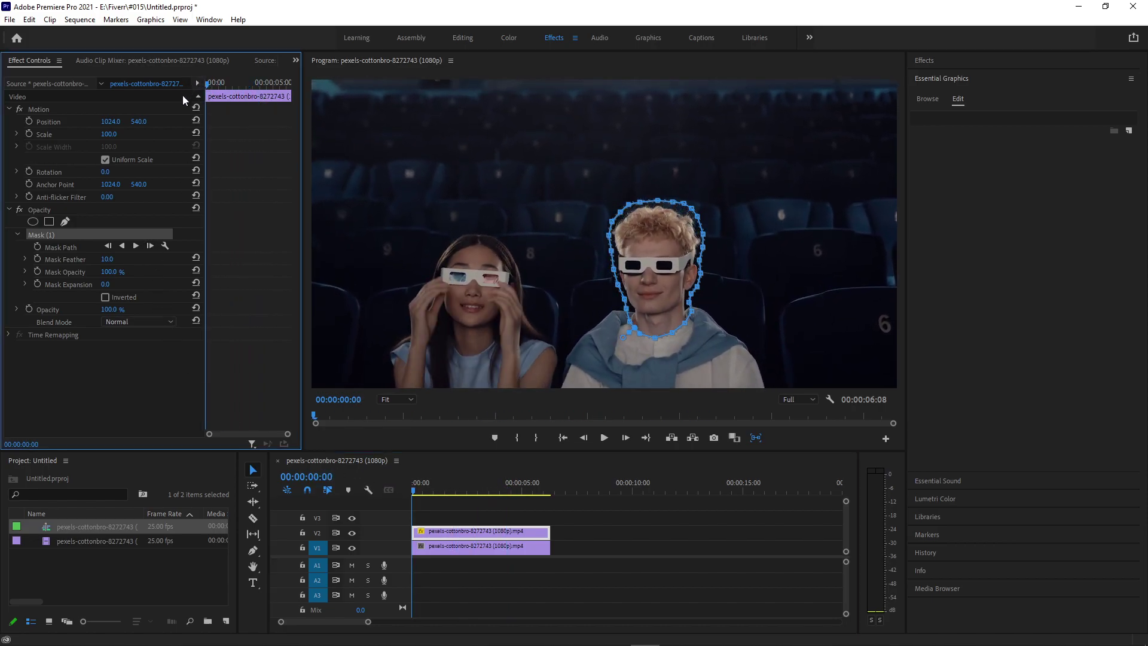
pyautogui.click(136, 248)
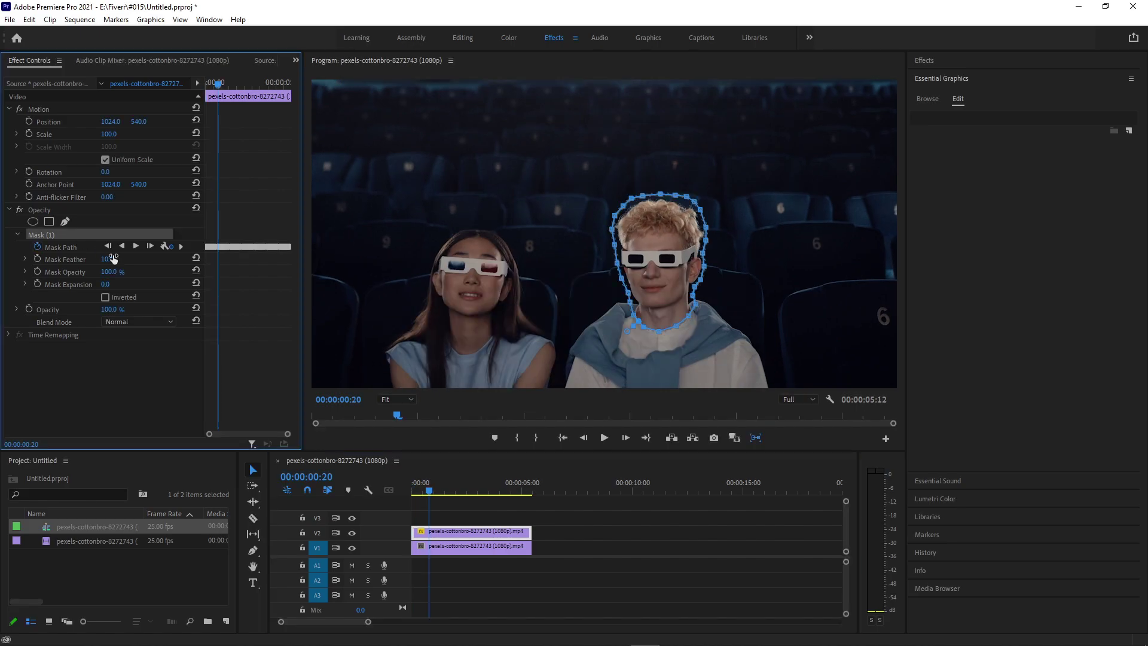
# Step: Hide the V1 track and play back the tracked mask to check how it follows the head
pyautogui.moveTo(414, 491); pyautogui.dragTo(476, 486)
pyautogui.click(352, 548)
pyautogui.press('space')
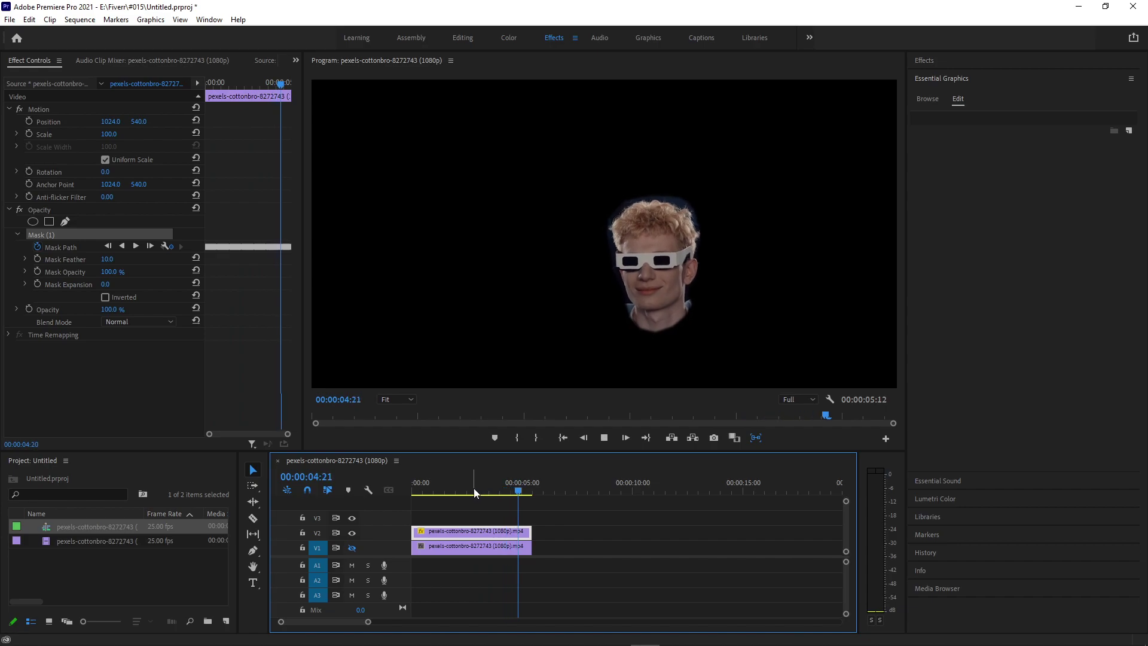
pyautogui.moveTo(472, 489); pyautogui.dragTo(411, 491)
pyautogui.press('space')
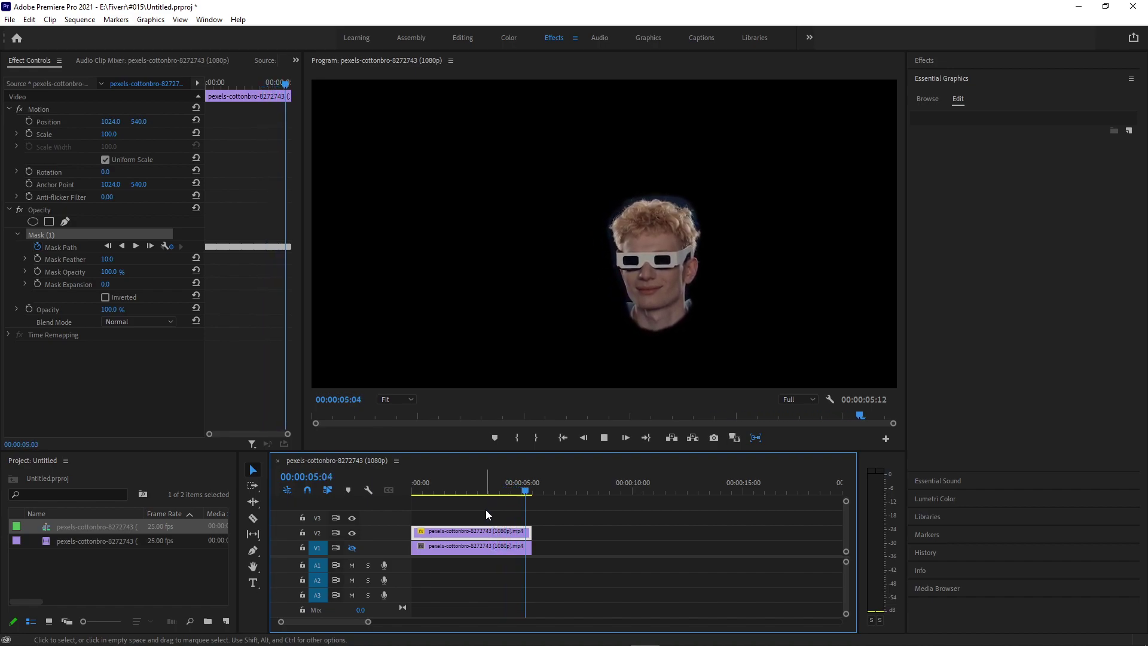
pyautogui.press('Home')
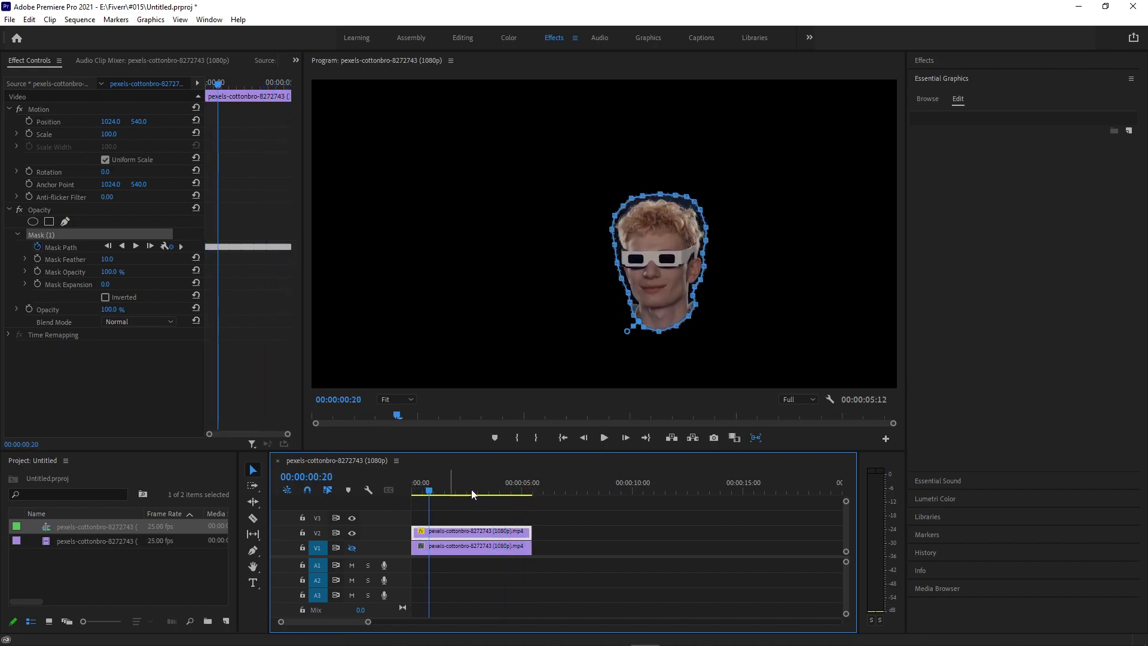
pyautogui.press('space')
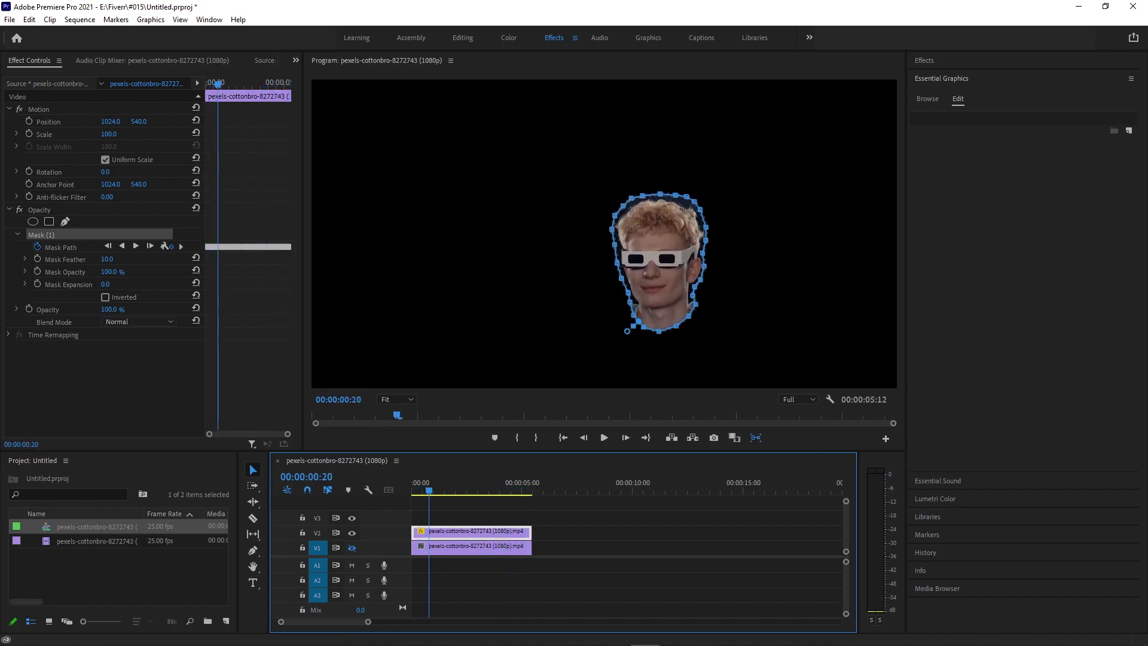
pyautogui.click(352, 548)
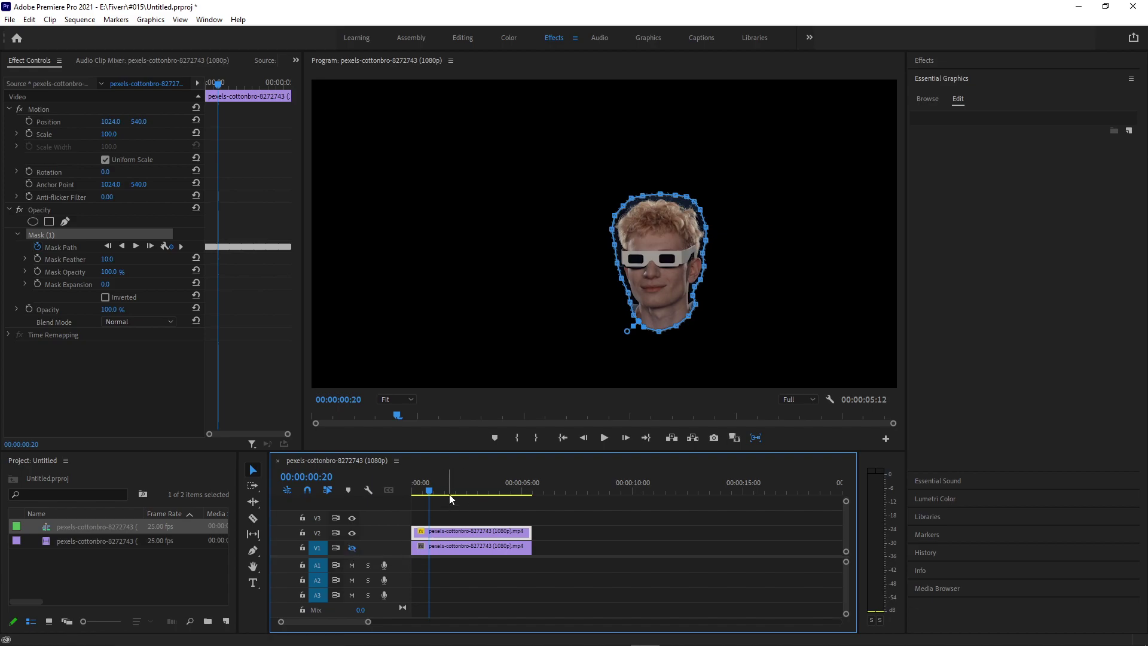
# Step: Set the mask feather to 31 and try a mask expansion of 5 before restoring the expansion to 0
pyautogui.click(108, 262)
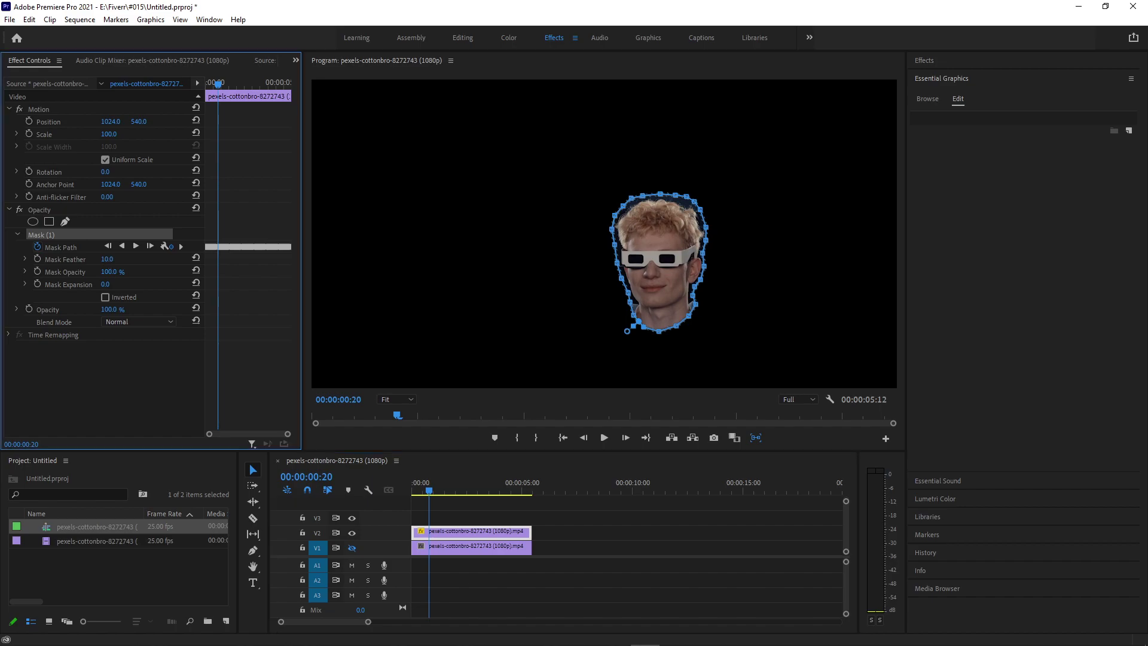
pyautogui.moveTo(109, 259); pyautogui.dragTo(191, 259)
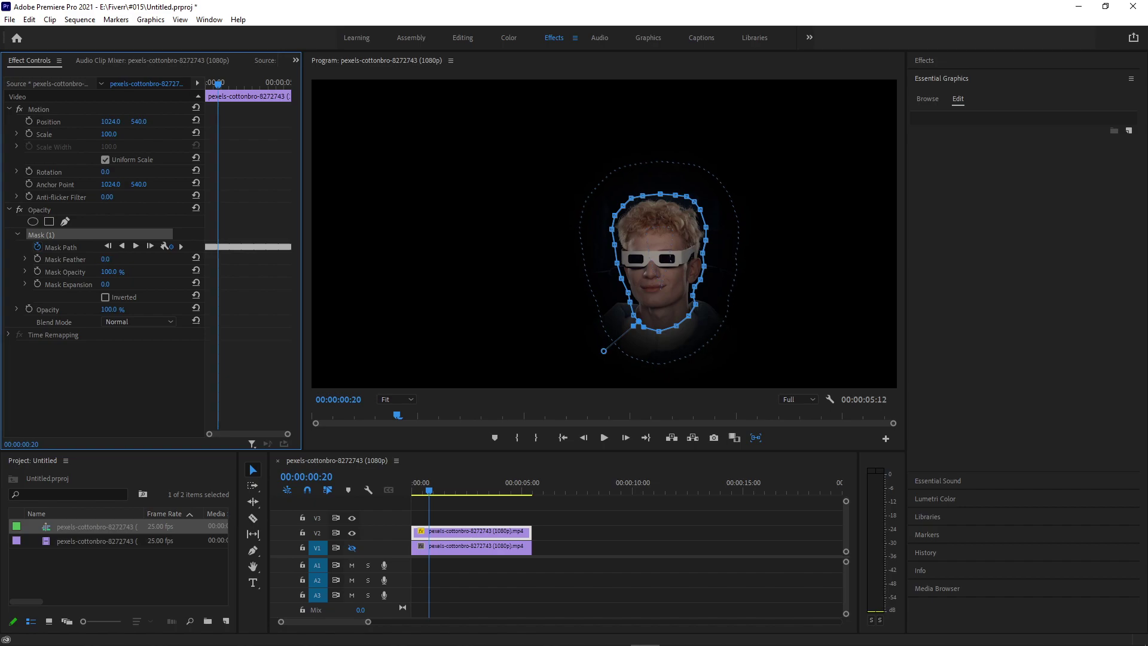
pyautogui.moveTo(102, 259); pyautogui.dragTo(121, 259)
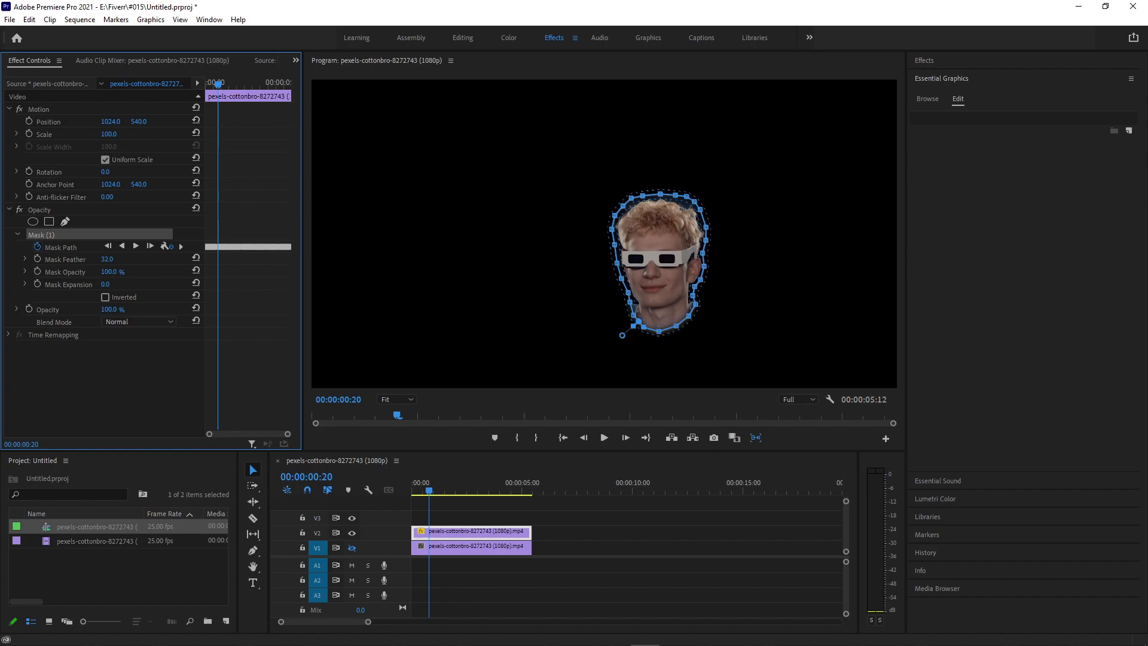
pyautogui.moveTo(126, 284); pyautogui.dragTo(99, 284)
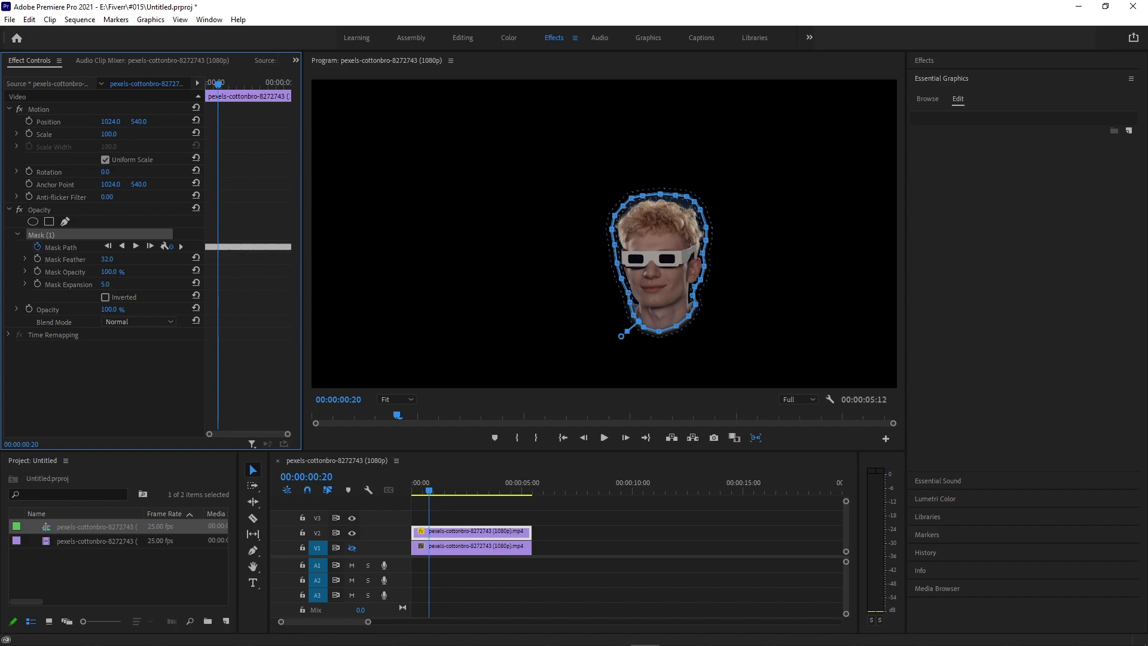
pyautogui.moveTo(100, 284); pyautogui.dragTo(85, 284)
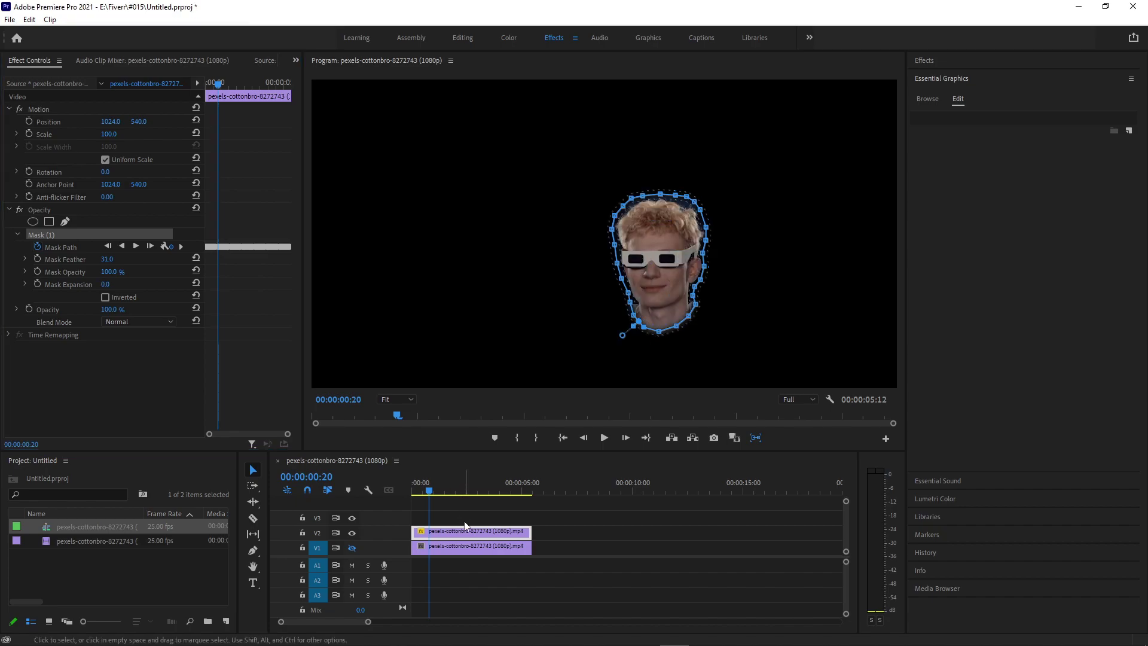
pyautogui.click(466, 519)
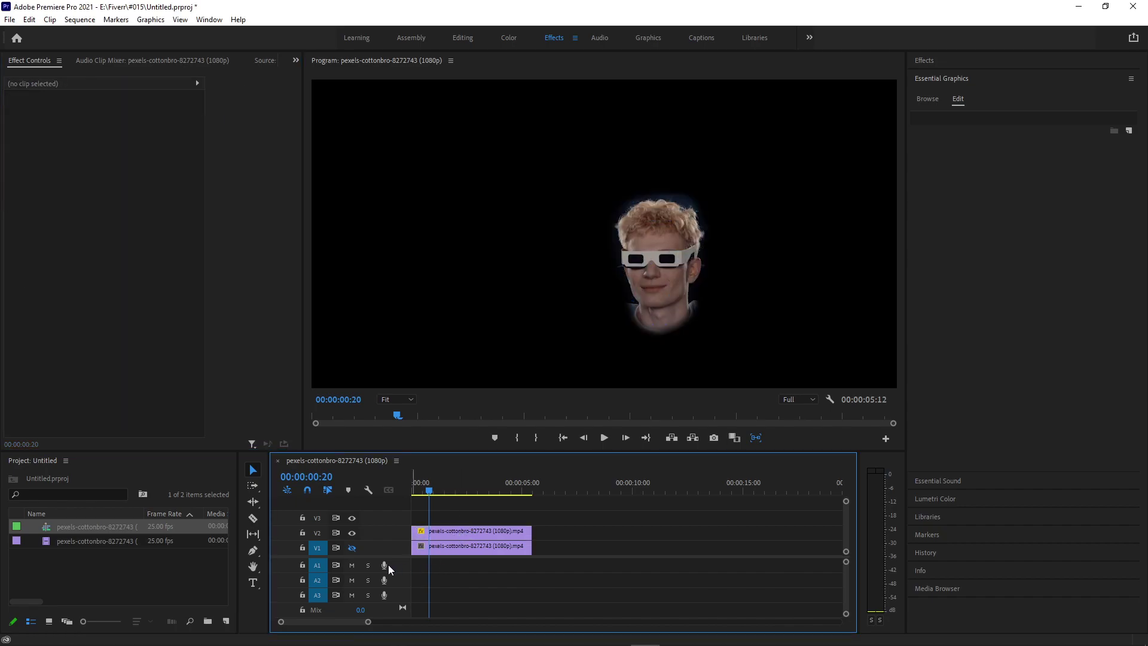
# Step: Show the V1 track again and enlarge the masked head clip on V2, trying 150 before settling on a scale of 130
pyautogui.click(354, 549)
pyautogui.click(467, 532)
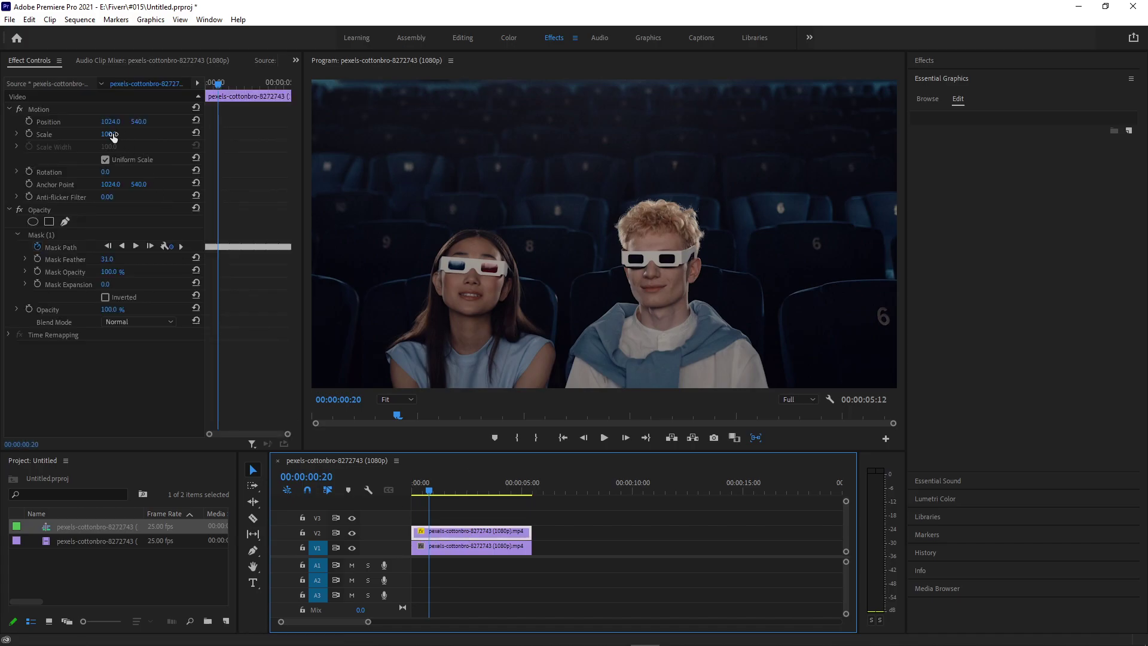
pyautogui.moveTo(113, 135)
pyautogui.mouseDown()
pyautogui.moveTo(143, 136)
pyautogui.moveTo(122, 135)
pyautogui.mouseUp()
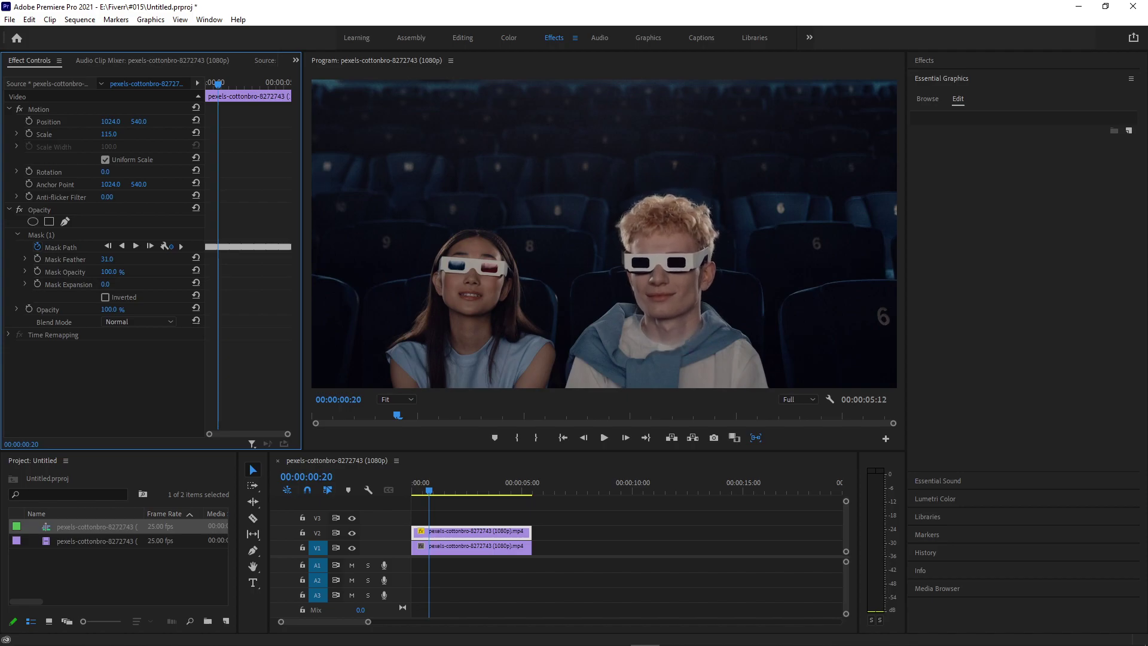
pyautogui.click(109, 136)
pyautogui.write('150')
pyautogui.press('Return')
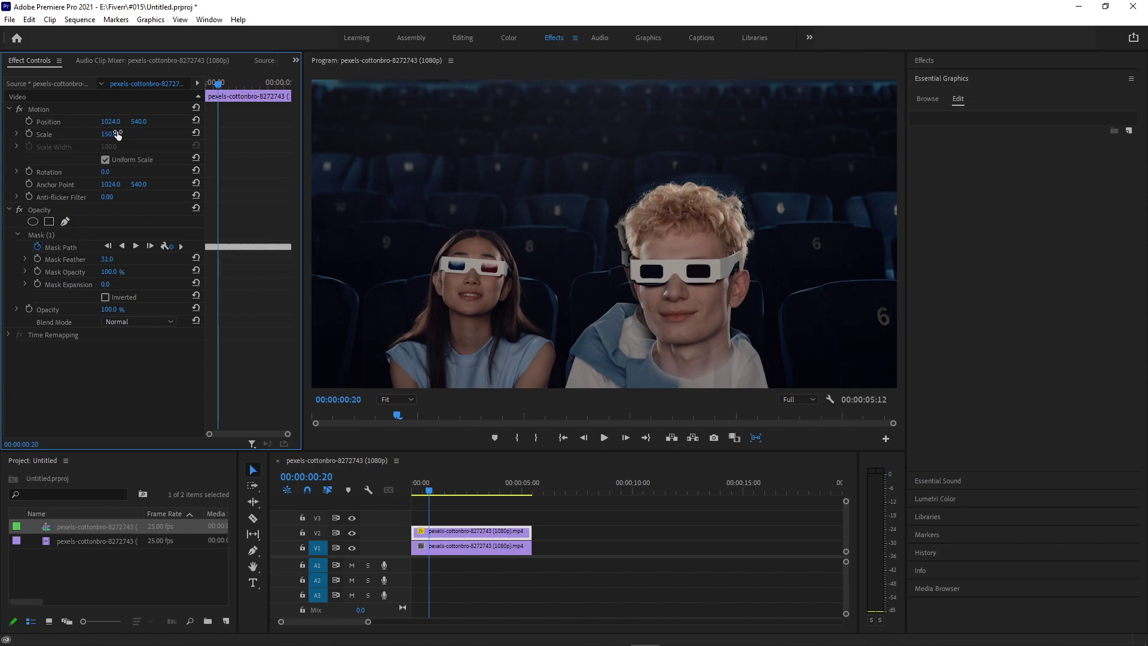
pyautogui.click(117, 134)
pyautogui.write('130')
pyautogui.press('Return')
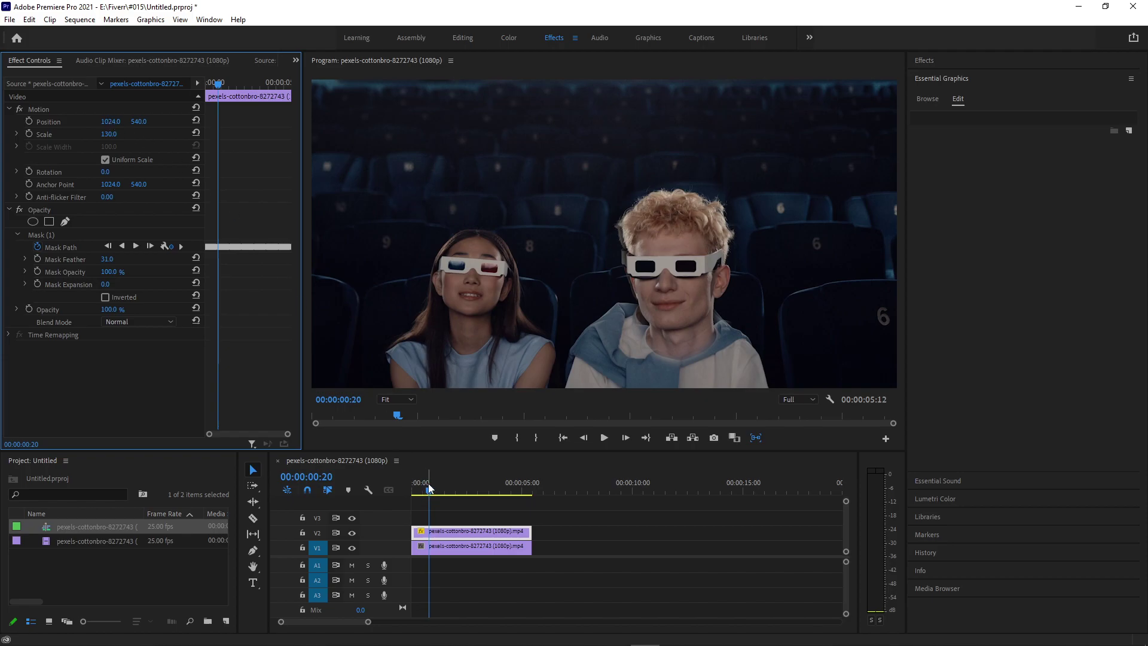
# Step: At the first frame, reposition the enlarged head to 944, 466 so it sits on the man's neck
pyautogui.moveTo(430, 488); pyautogui.dragTo(238, 490)
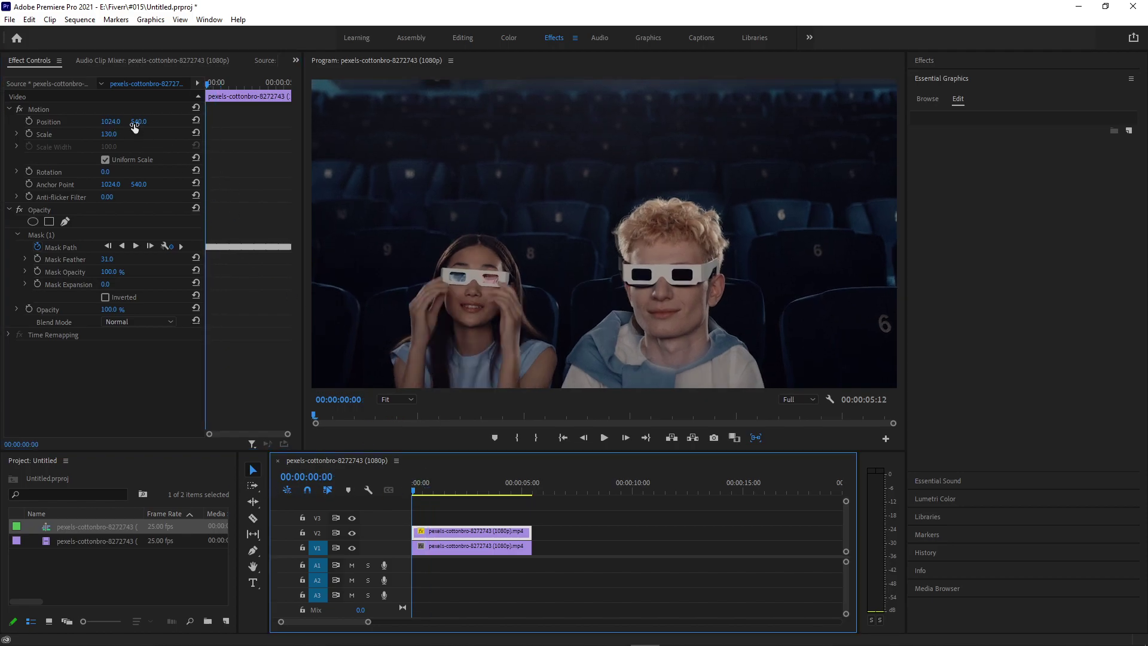
pyautogui.moveTo(113, 123); pyautogui.dragTo(64, 123)
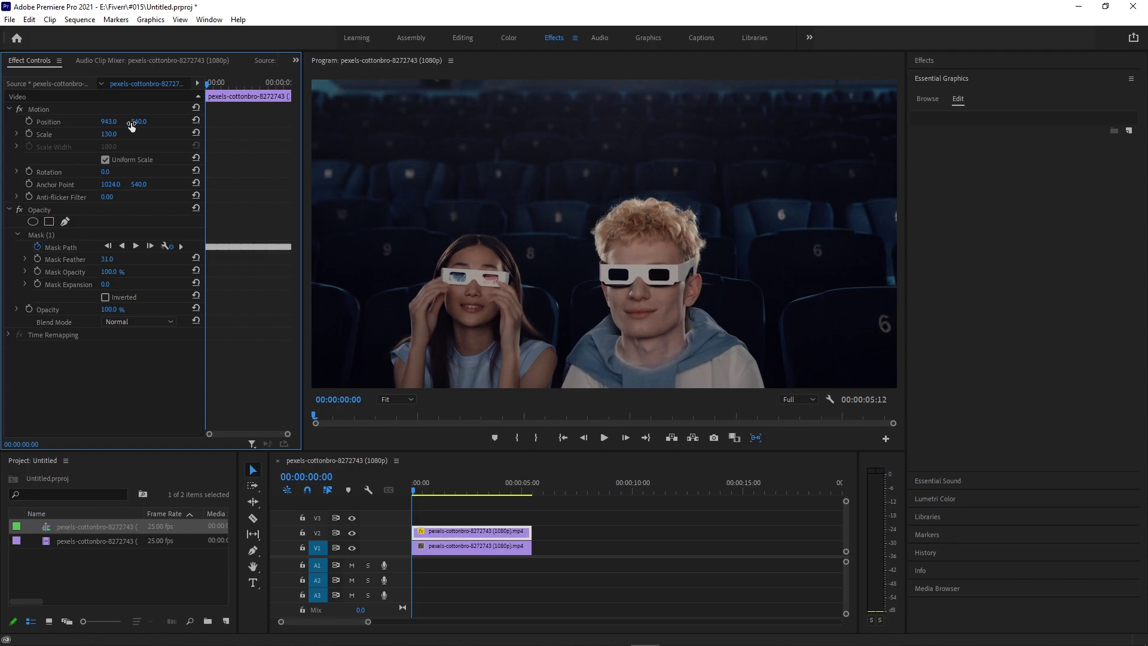
pyautogui.moveTo(139, 122); pyautogui.dragTo(111, 121)
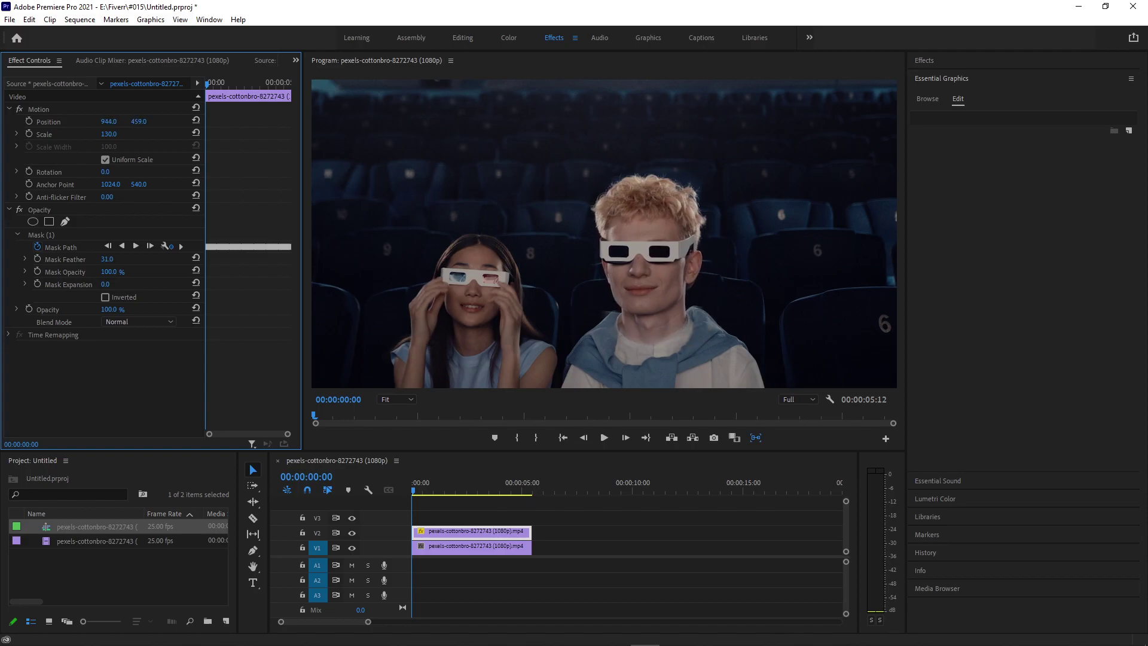
pyautogui.moveTo(138, 122); pyautogui.dragTo(142, 122)
# Step: Keyframe the head's position from the clip's start, set 944, 475 at 00:00:01:07, and follow the body onward to 960, 477
pyautogui.moveTo(495, 494); pyautogui.dragTo(409, 488)
pyautogui.click(27, 121)
pyautogui.moveTo(206, 83); pyautogui.dragTo(226, 84)
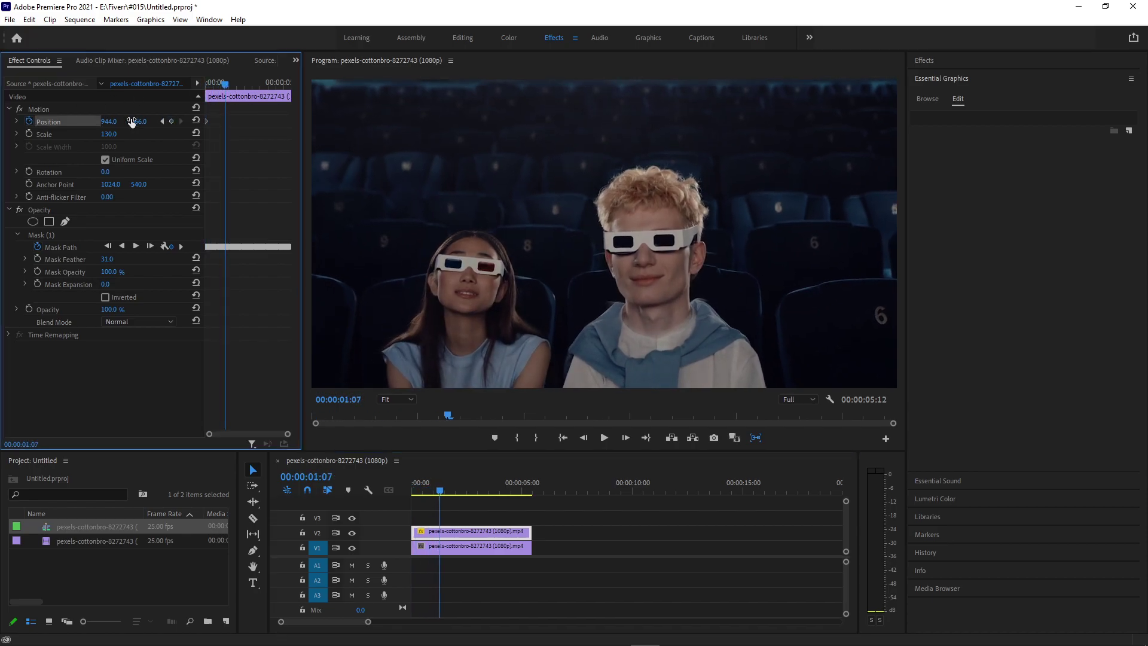
pyautogui.moveTo(139, 122); pyautogui.dragTo(144, 121)
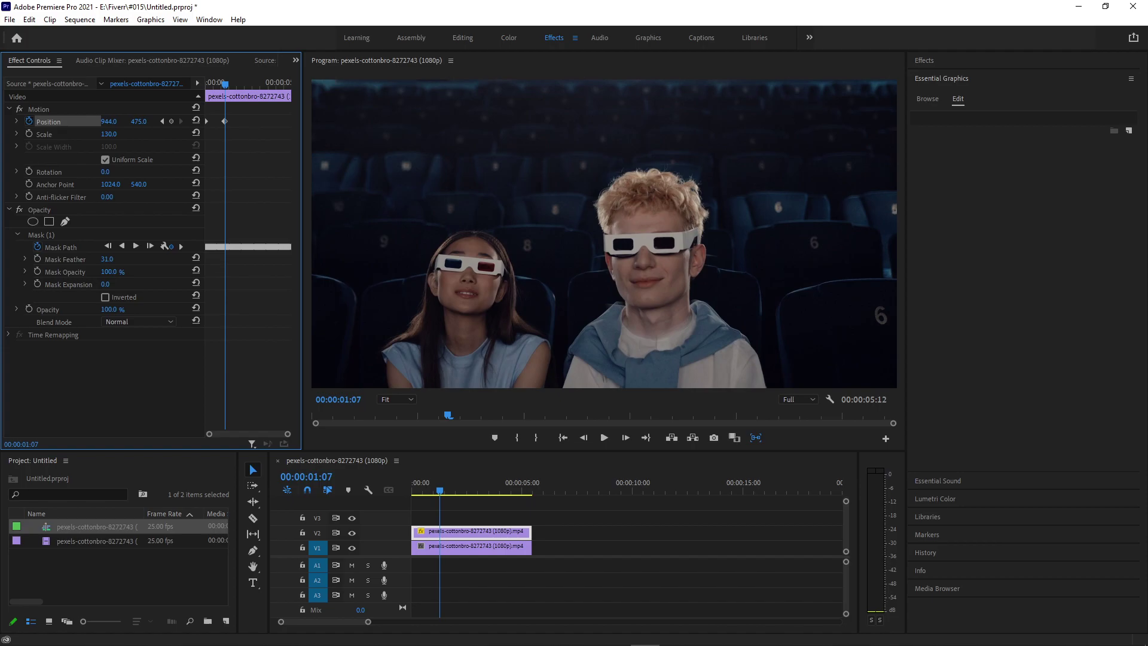
pyautogui.moveTo(229, 87); pyautogui.dragTo(250, 88)
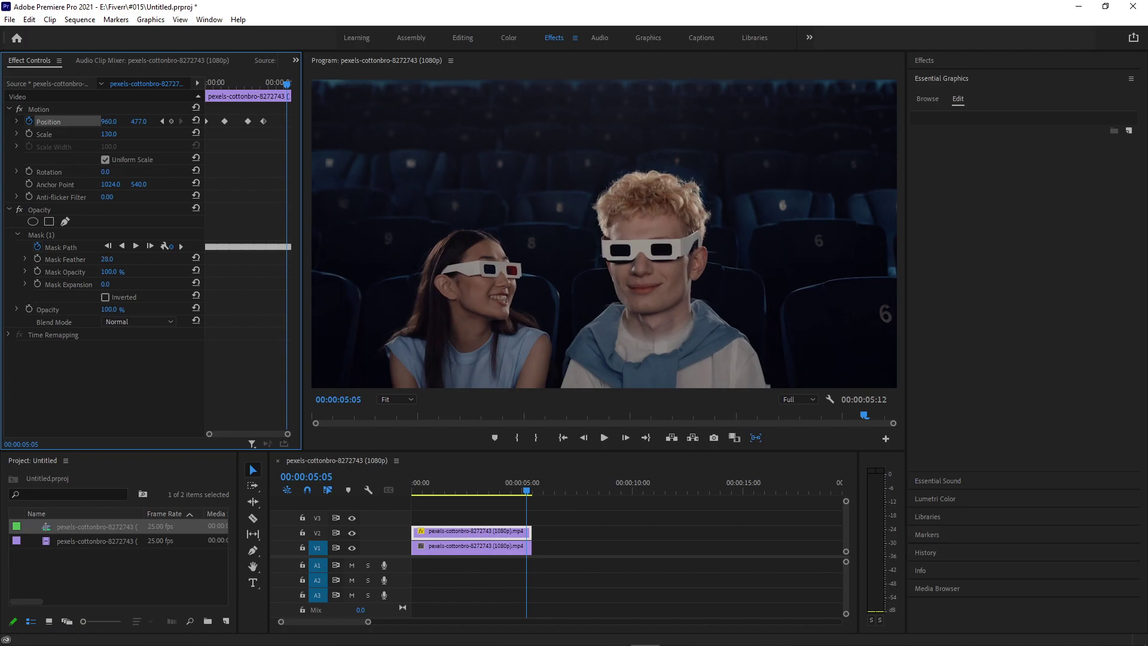
# Step: Play back the sequence from several points and from the start to check the enlarged head's alignment with the body
pyautogui.click(515, 511)
pyautogui.press('space')
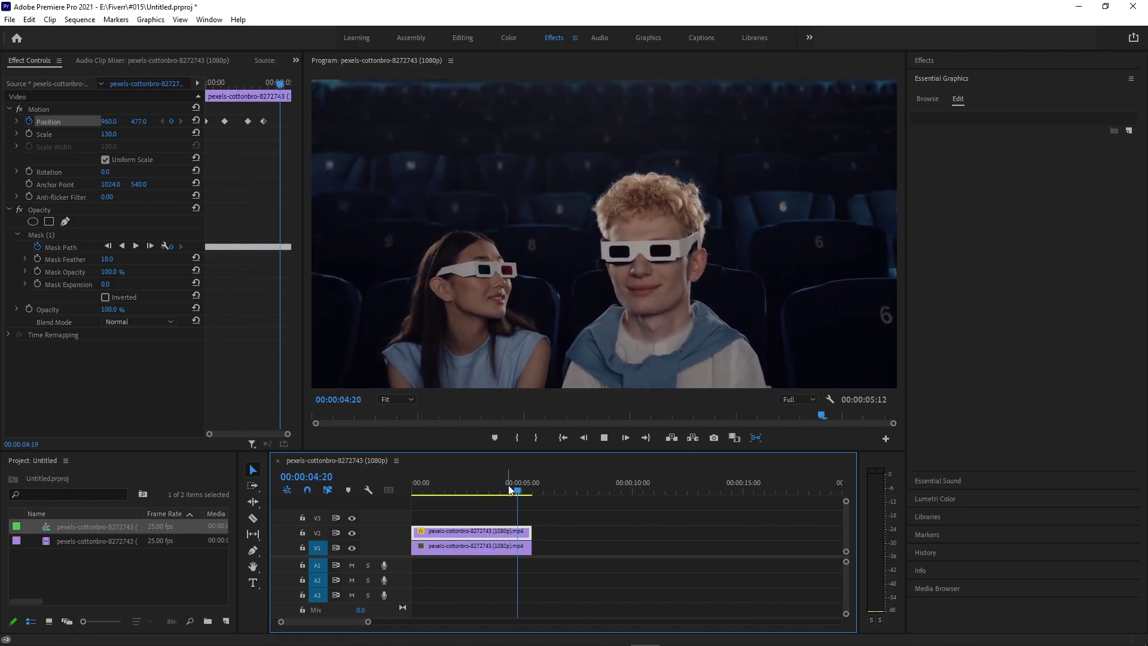
pyautogui.press('space')
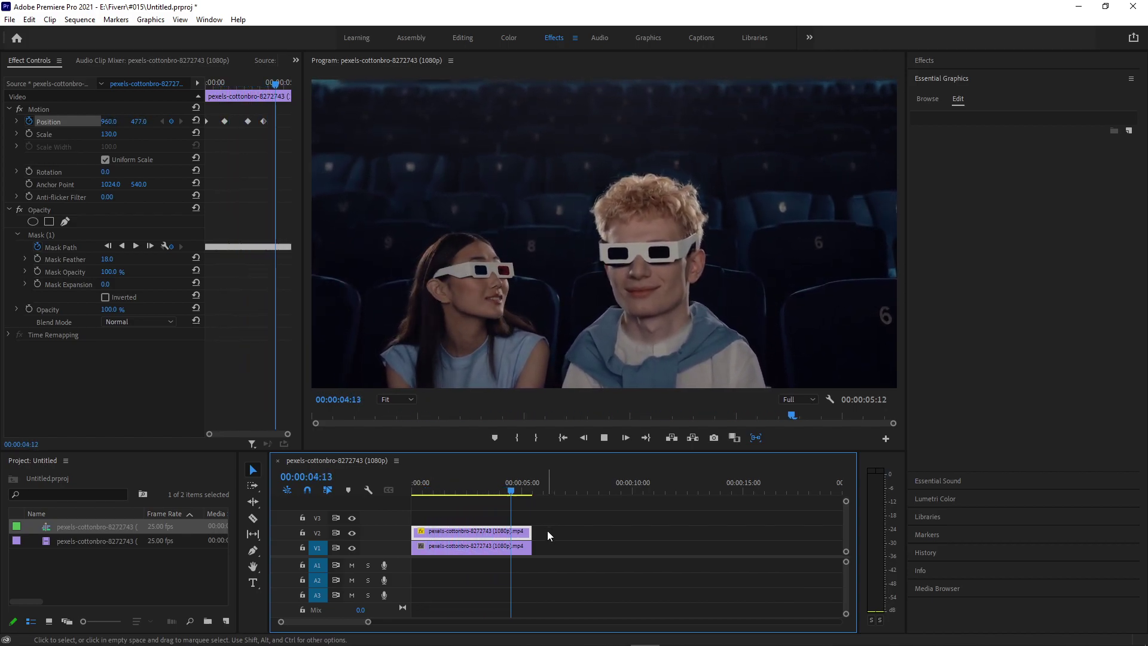
pyautogui.press('space')
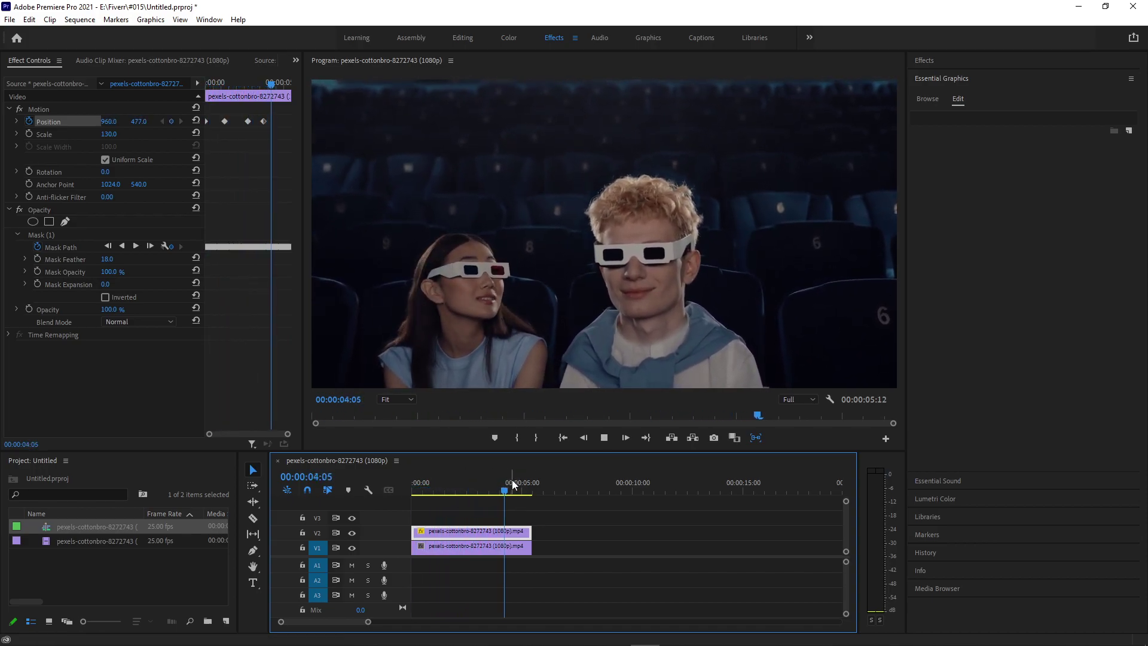
pyautogui.moveTo(449, 489); pyautogui.dragTo(412, 491)
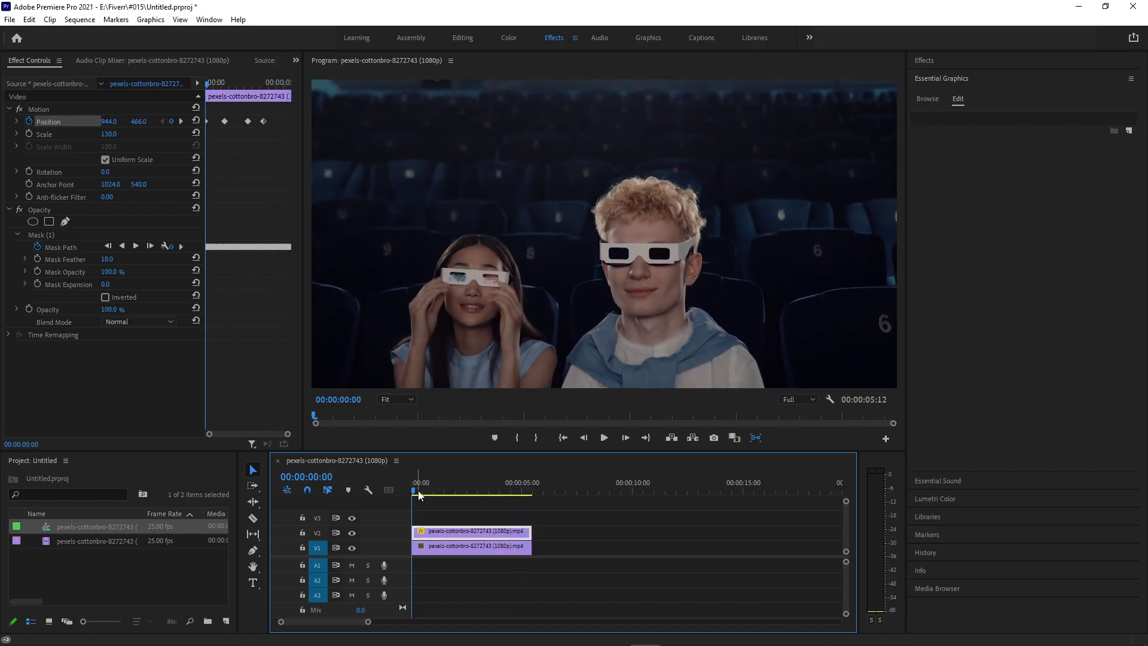
pyautogui.press('space')
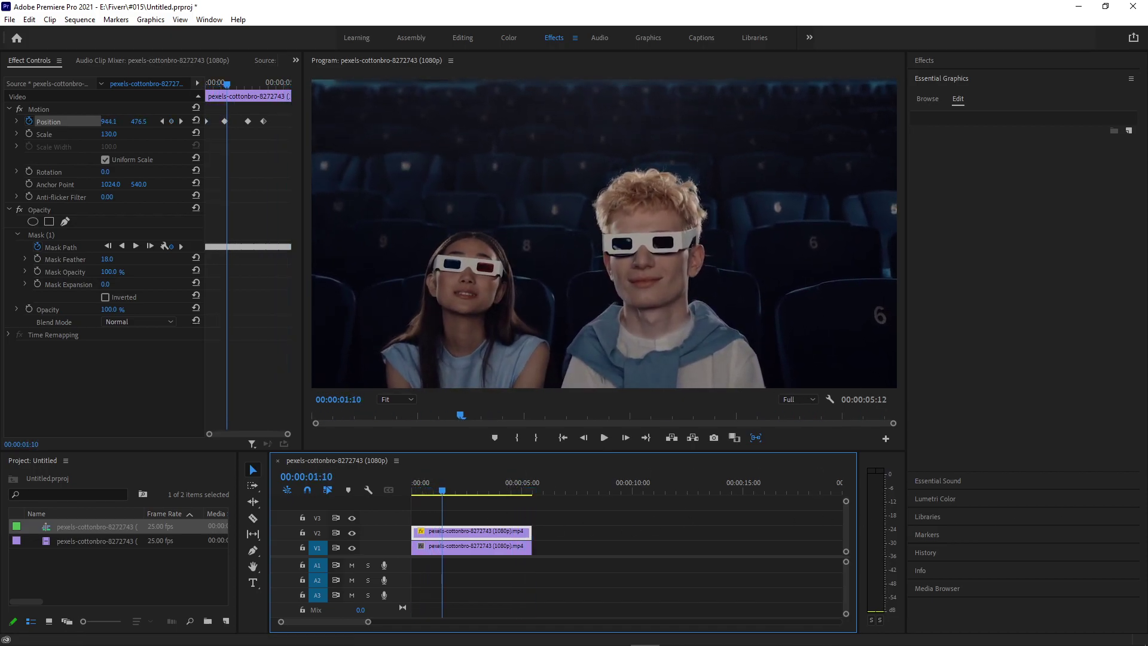